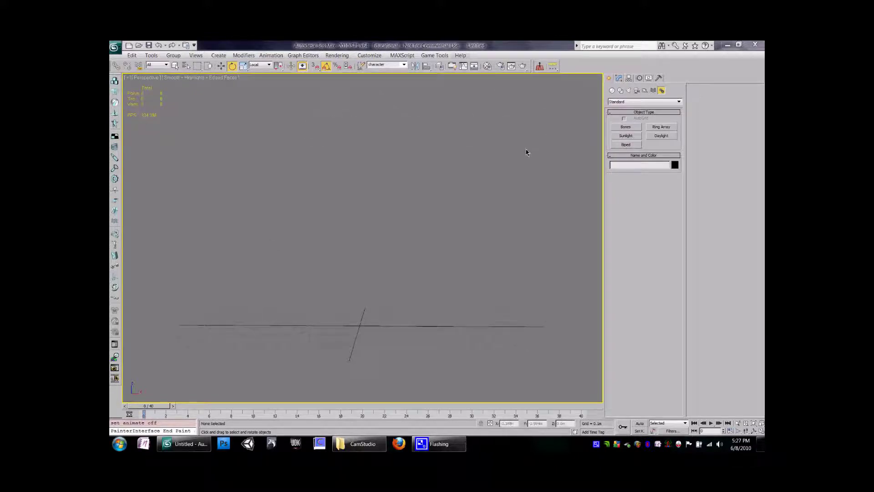
Create a default Biped, Bip01, by dragging upward from the grid origin in the Perspective viewport.
{"action": "left_click", "coordinate": [626, 145]}
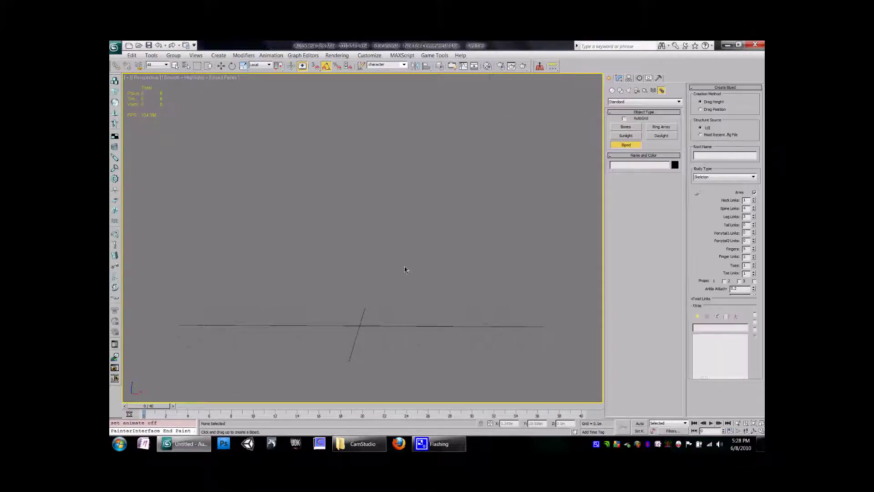
{"action": "left_click_drag", "start_coordinate": [364, 326], "coordinate": [374, 122]}
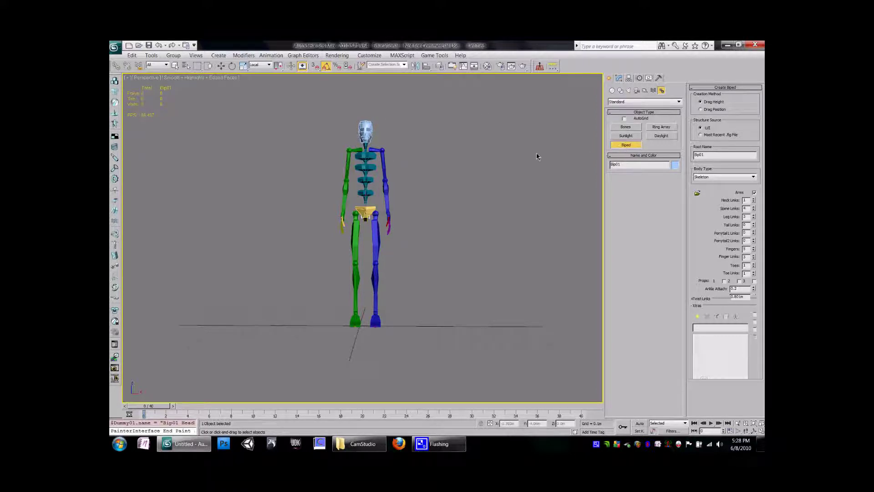
{"action": "key", "text": "e"}
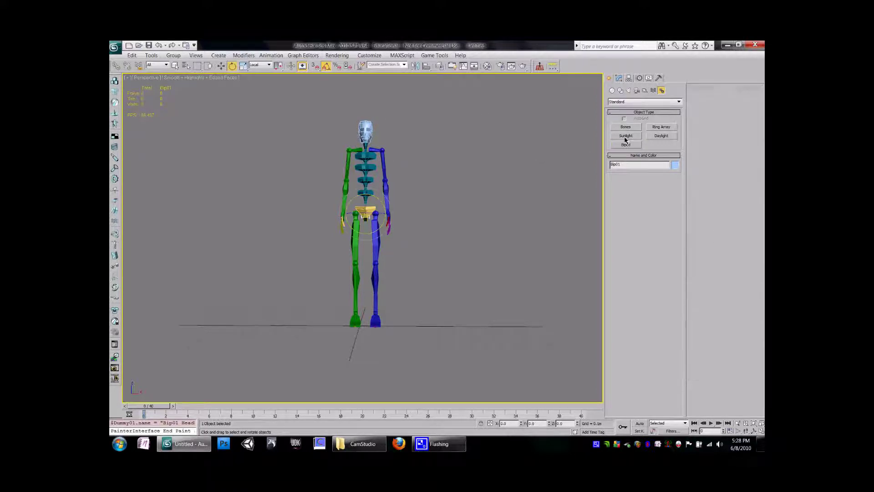
Show the biped's Motion panel settings and turn on Auto Key animation mode.
{"action": "left_click", "coordinate": [640, 78]}
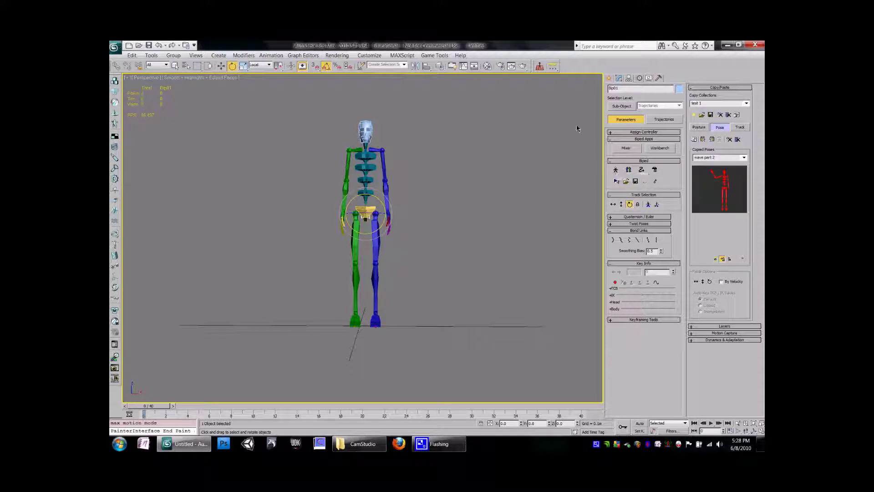
{"action": "left_click", "coordinate": [640, 424]}
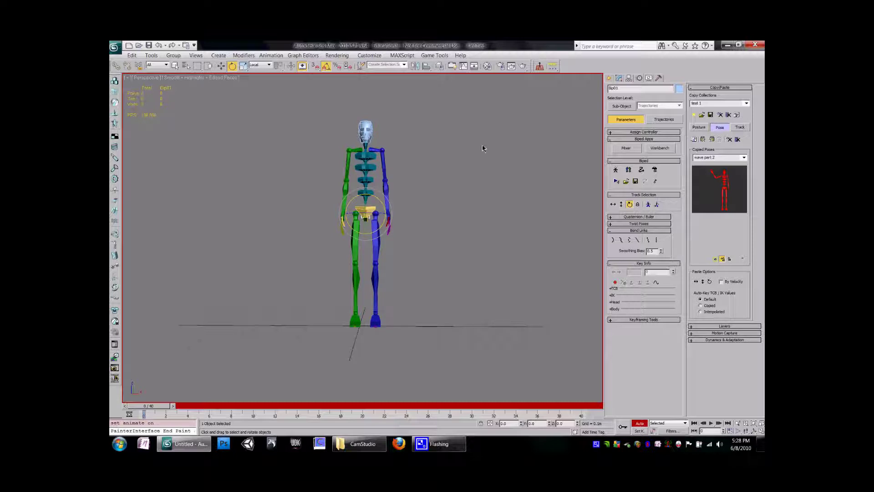
At frame 0, pose the right arm lowered beside the torso with the forearm angled toward the hip.
{"action": "left_click", "coordinate": [347, 184]}
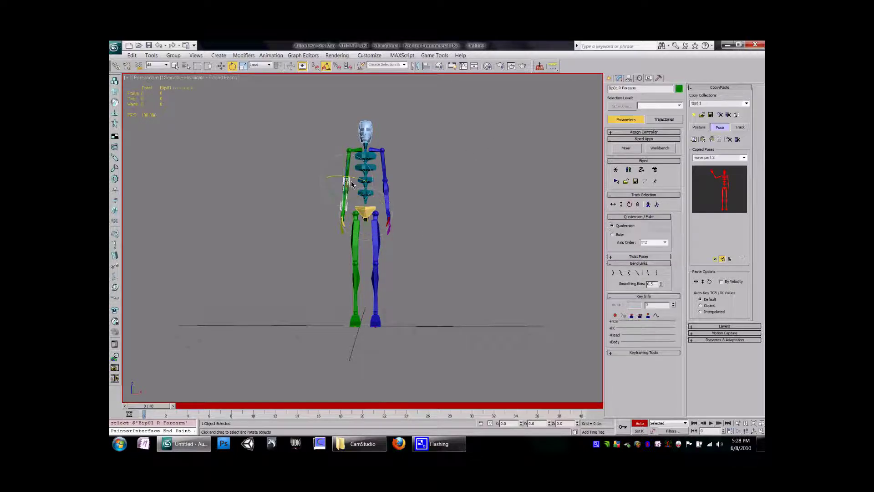
{"action": "key", "text": "w"}
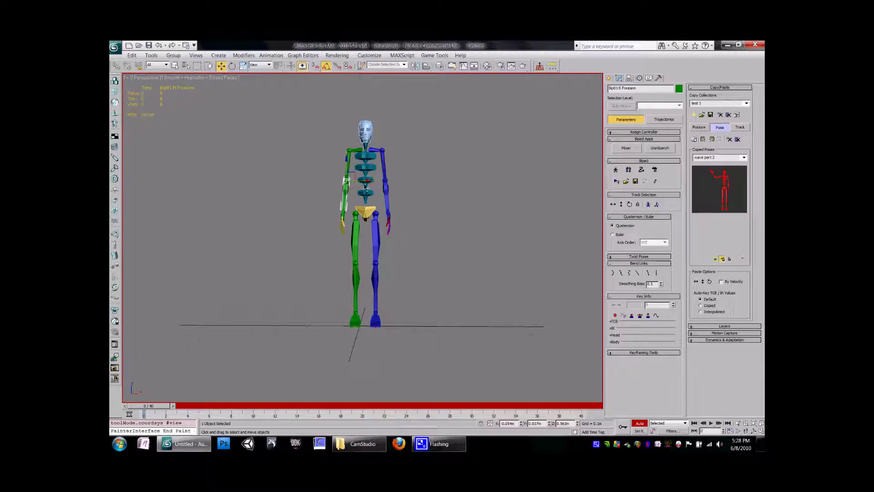
{"action": "left_click", "coordinate": [369, 183]}
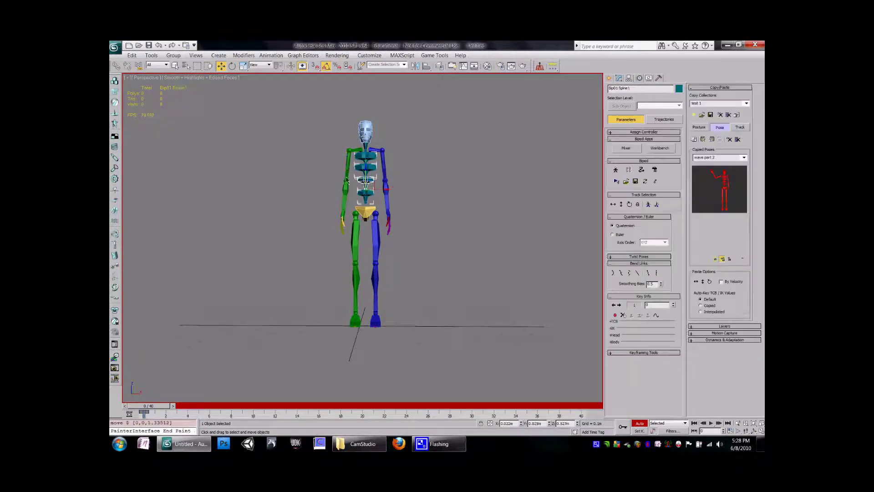
{"action": "left_click_drag", "start_coordinate": [347, 184], "coordinate": [331, 167]}
{"action": "left_click", "coordinate": [232, 65]}
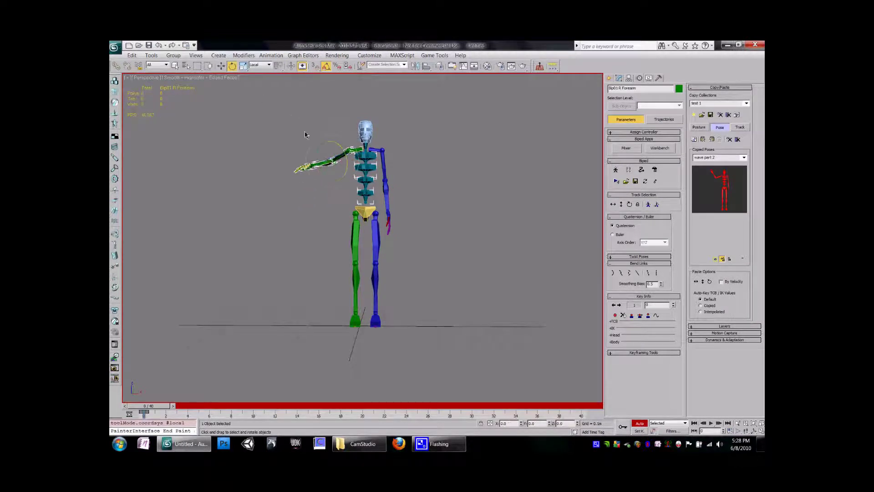
{"action": "left_click_drag", "start_coordinate": [341, 151], "coordinate": [338, 161]}
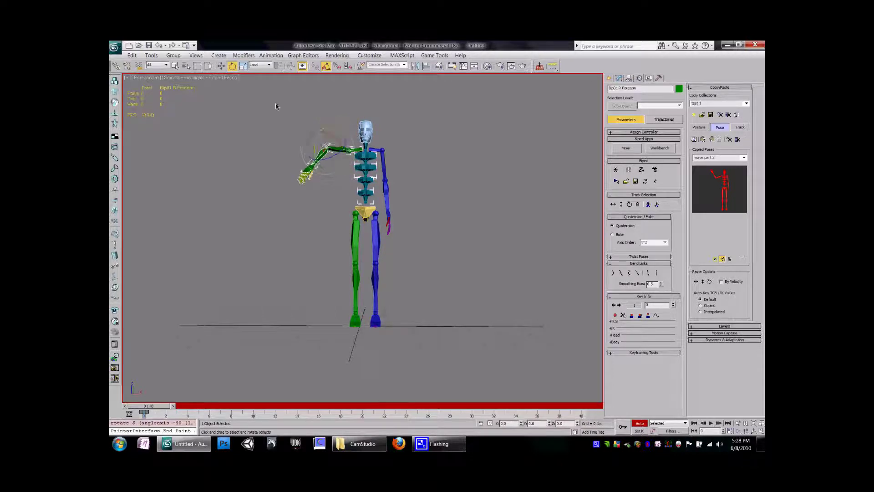
{"action": "left_click", "coordinate": [221, 65]}
{"action": "left_click_drag", "start_coordinate": [337, 145], "coordinate": [371, 177]}
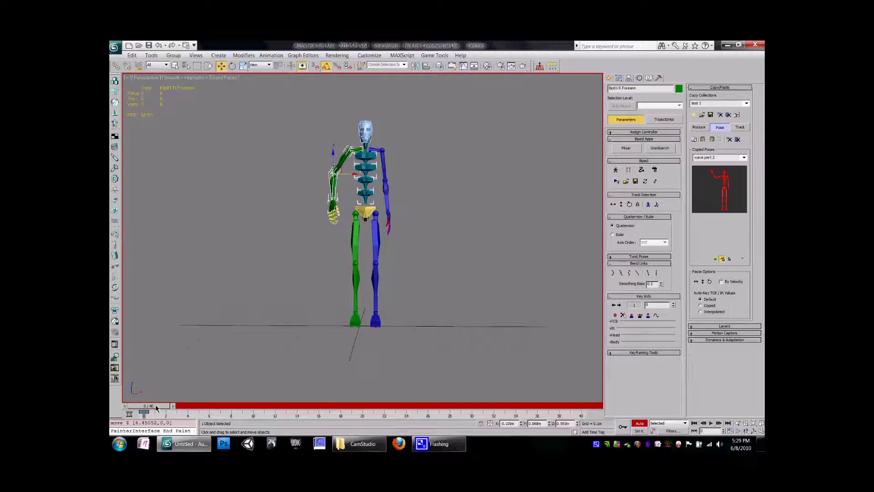
At frame 6, move and rotate the right forearm in Local space so the hand is raised.
{"action": "left_click_drag", "start_coordinate": [156, 408], "coordinate": [221, 406]}
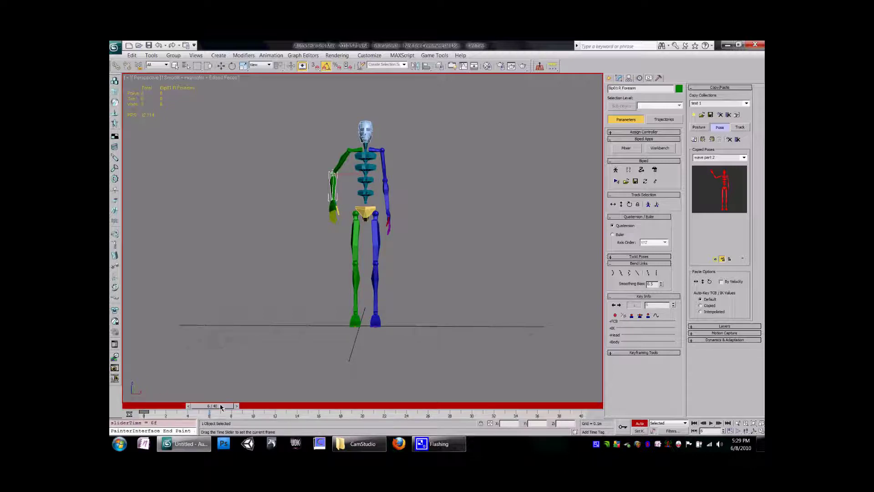
{"action": "key", "text": "w"}
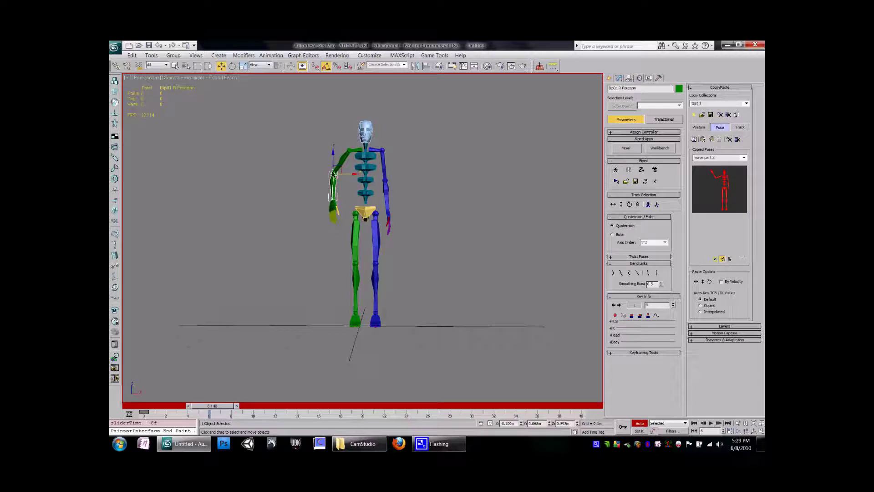
{"action": "left_click_drag", "start_coordinate": [333, 157], "coordinate": [334, 121]}
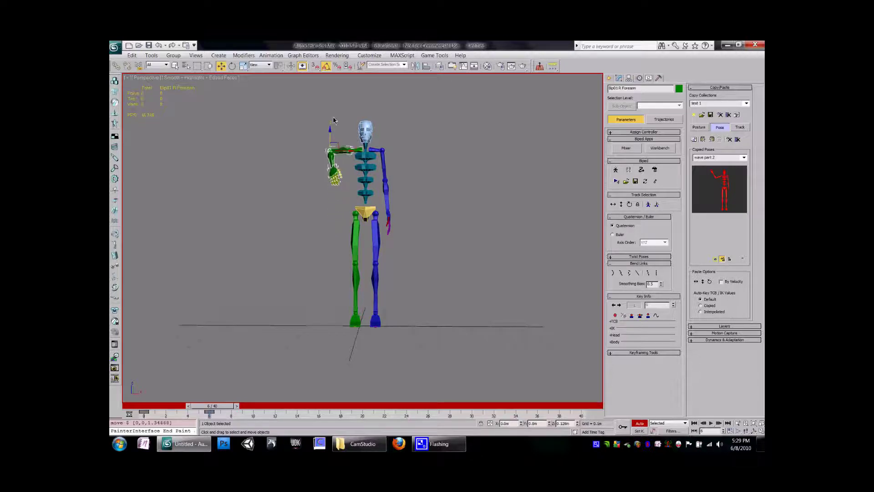
{"action": "key", "text": "e"}
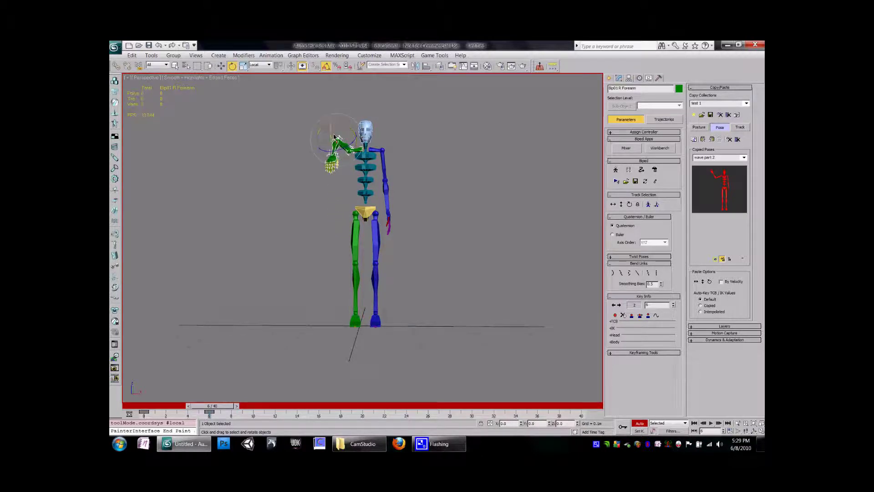
{"action": "left_click_drag", "start_coordinate": [334, 137], "coordinate": [332, 101]}
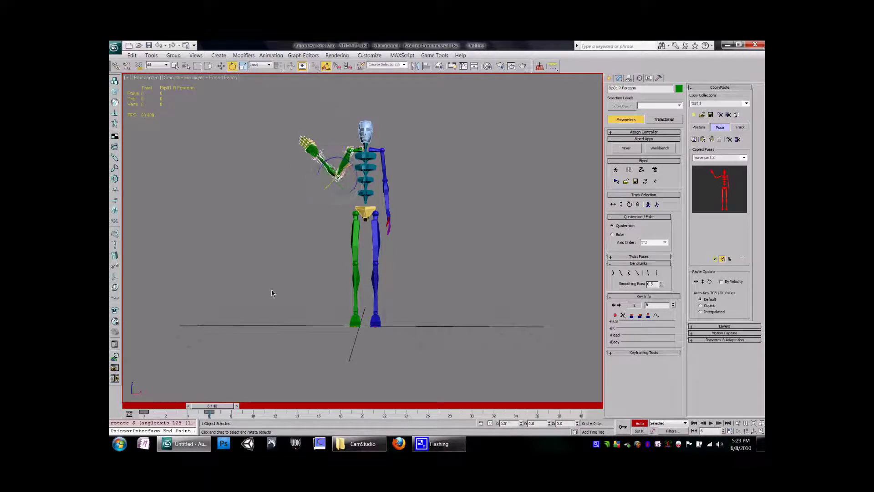
{"action": "left_click_drag", "start_coordinate": [225, 408], "coordinate": [256, 405]}
{"action": "key", "text": "e"}
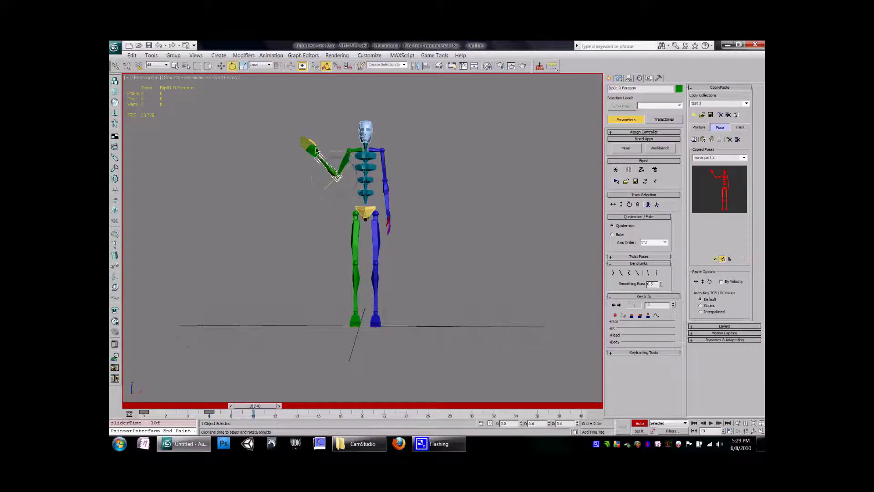
Key Bip01 R Hand swinging along X at frames 10, 14 and 17, ending beside the head.
{"action": "left_click", "coordinate": [316, 151]}
{"action": "left_click", "coordinate": [223, 66]}
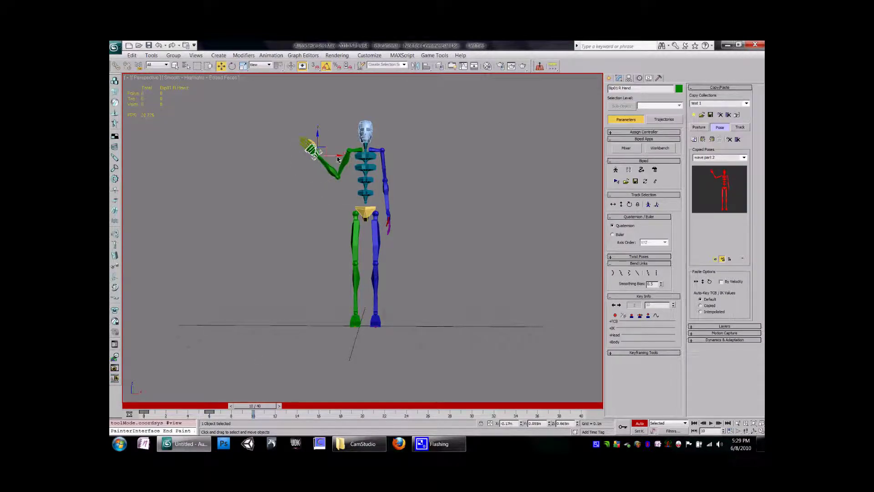
{"action": "left_click_drag", "start_coordinate": [322, 144], "coordinate": [362, 145]}
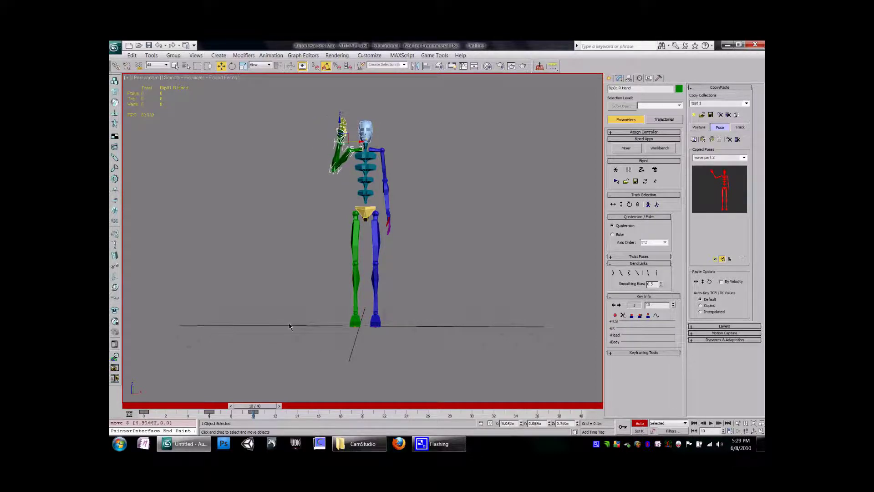
{"action": "left_click_drag", "start_coordinate": [263, 408], "coordinate": [306, 408]}
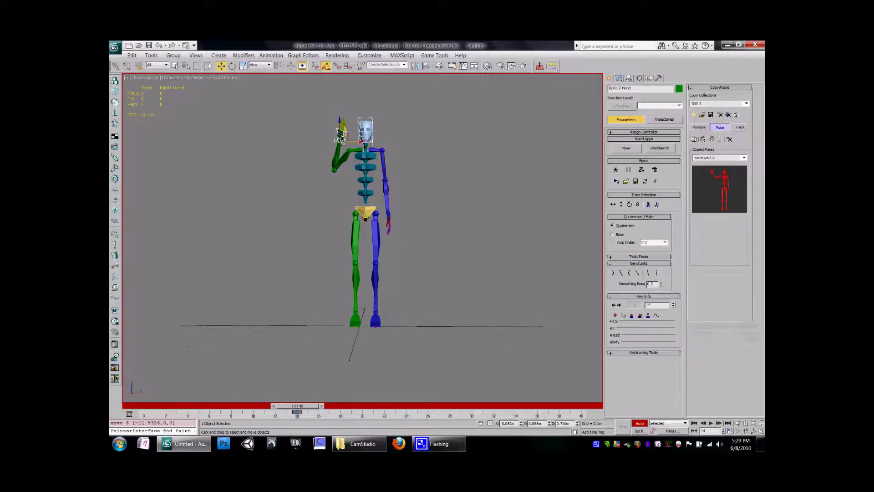
{"action": "left_click_drag", "start_coordinate": [361, 146], "coordinate": [320, 143]}
{"action": "left_click_drag", "start_coordinate": [296, 412], "coordinate": [327, 394]}
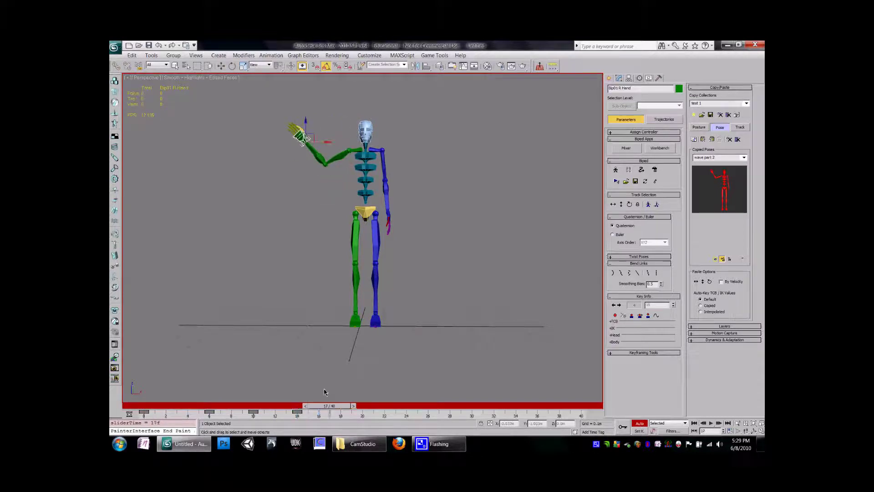
{"action": "key", "text": "w"}
{"action": "left_click_drag", "start_coordinate": [328, 146], "coordinate": [371, 145]}
{"action": "left_click_drag", "start_coordinate": [330, 407], "coordinate": [351, 407]}
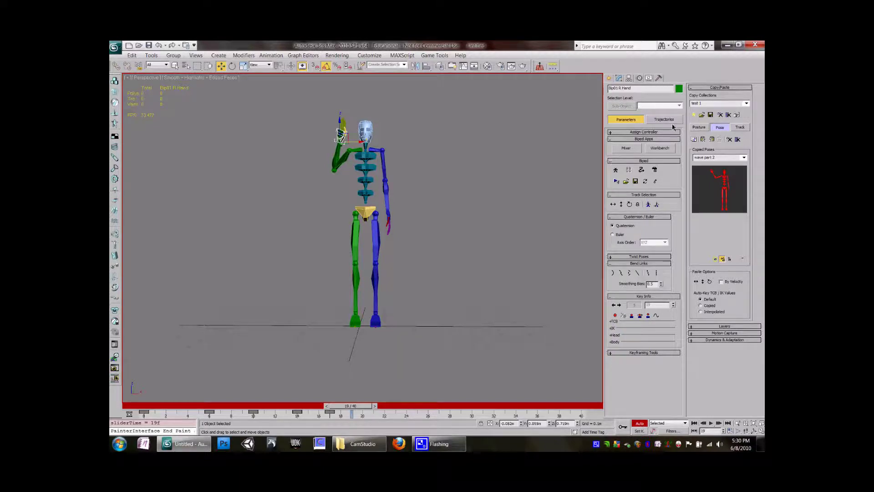
Replace the old copy collection with a new one named 'test 1' and choose Posture.
{"action": "left_click", "coordinate": [722, 115]}
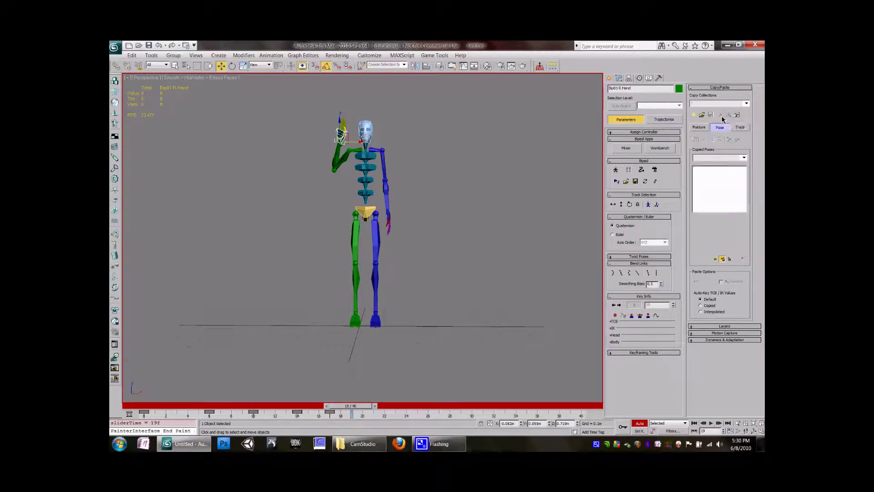
{"action": "left_click", "coordinate": [693, 116]}
{"action": "type", "text": "test 1"}
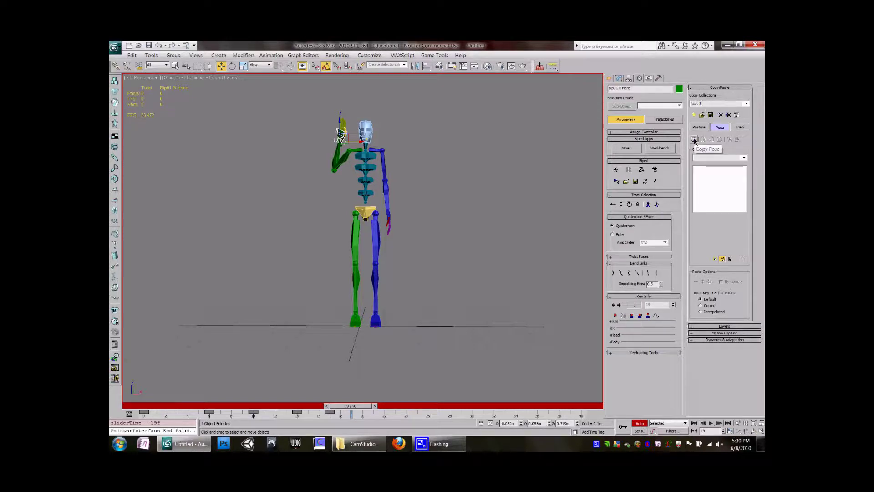
{"action": "left_click", "coordinate": [699, 128]}
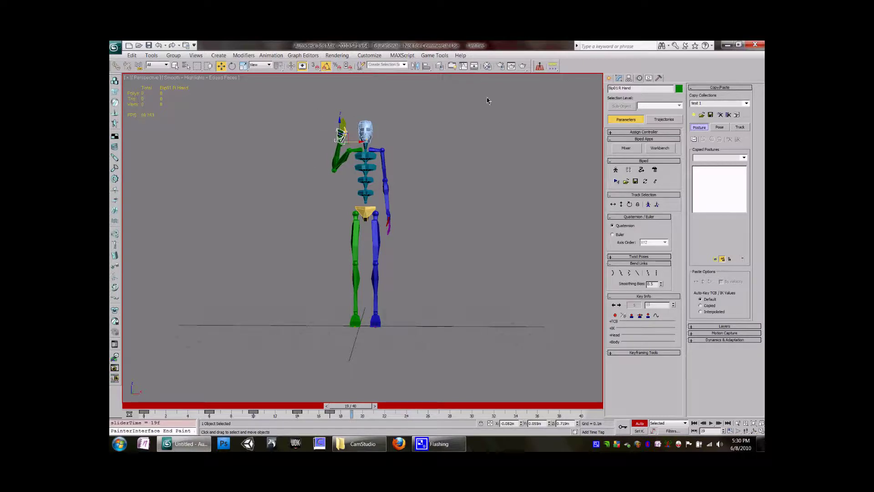
Copy the whole biped's animation as a track into test 1 and name it 'movement 1'.
{"action": "left_click", "coordinate": [720, 127]}
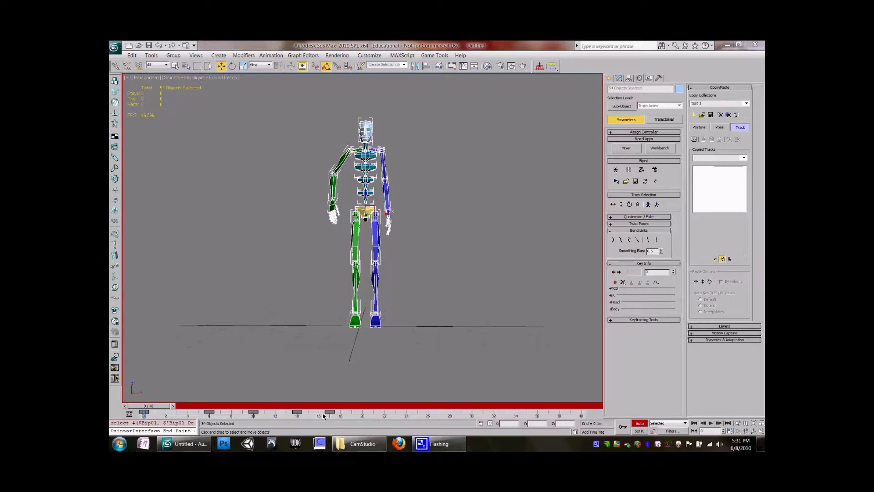
{"action": "left_click", "coordinate": [695, 139]}
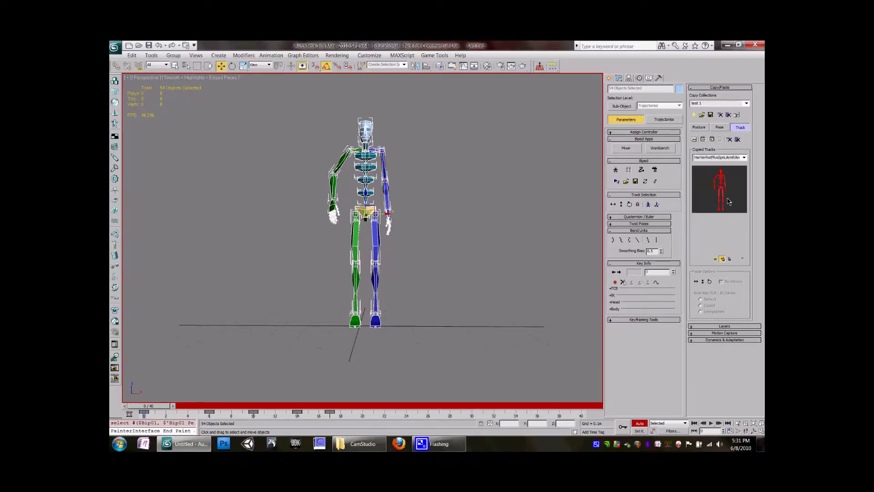
{"action": "left_click", "coordinate": [734, 161]}
{"action": "type", "text": "movement 1"}
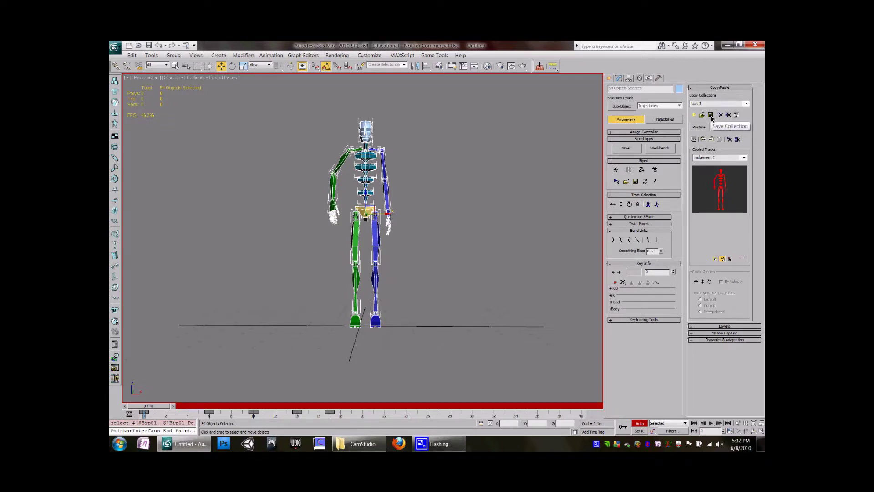
Save the collection as 'test 2.cpy' in the Female_1 characters folder.
{"action": "left_click", "coordinate": [711, 116]}
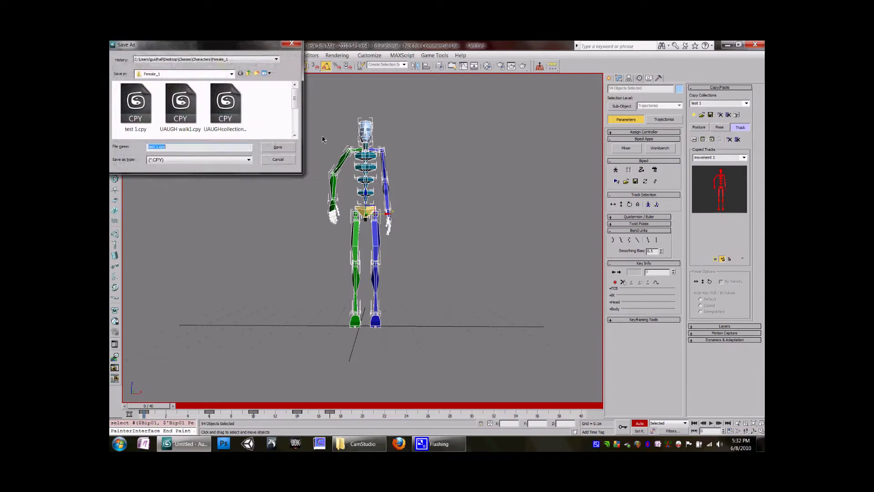
{"action": "left_click", "coordinate": [157, 148]}
{"action": "key", "text": "BackSpace"}
{"action": "type", "text": "2"}
{"action": "left_click", "coordinate": [279, 147]}
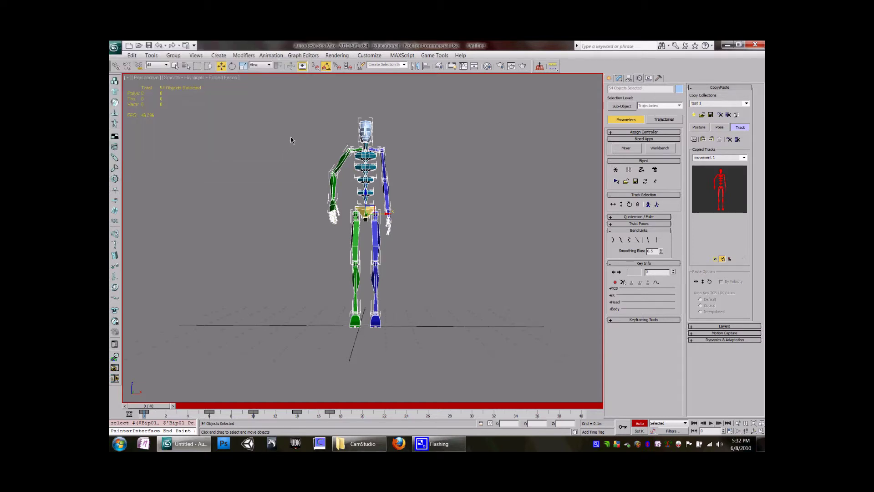